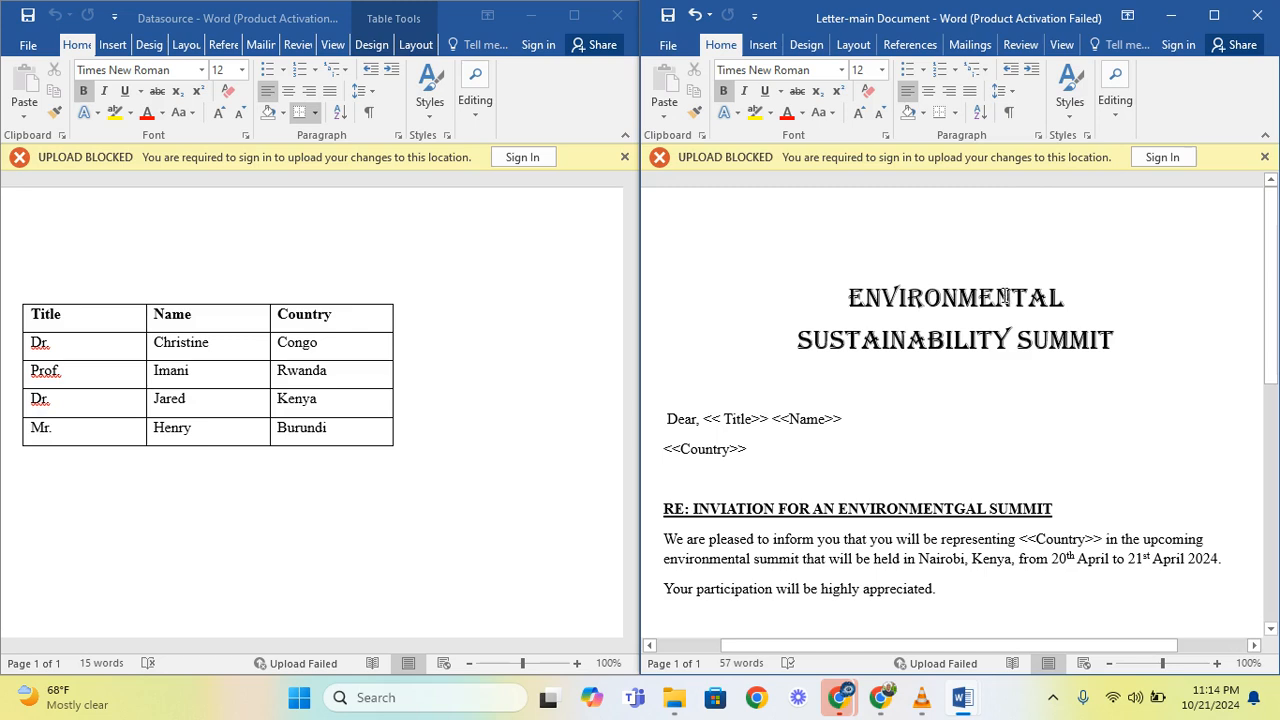
# - Review the invitation letter from heading to signature, checking where the Title, Name and Country placeholders stand
pyautogui.click(972, 45)
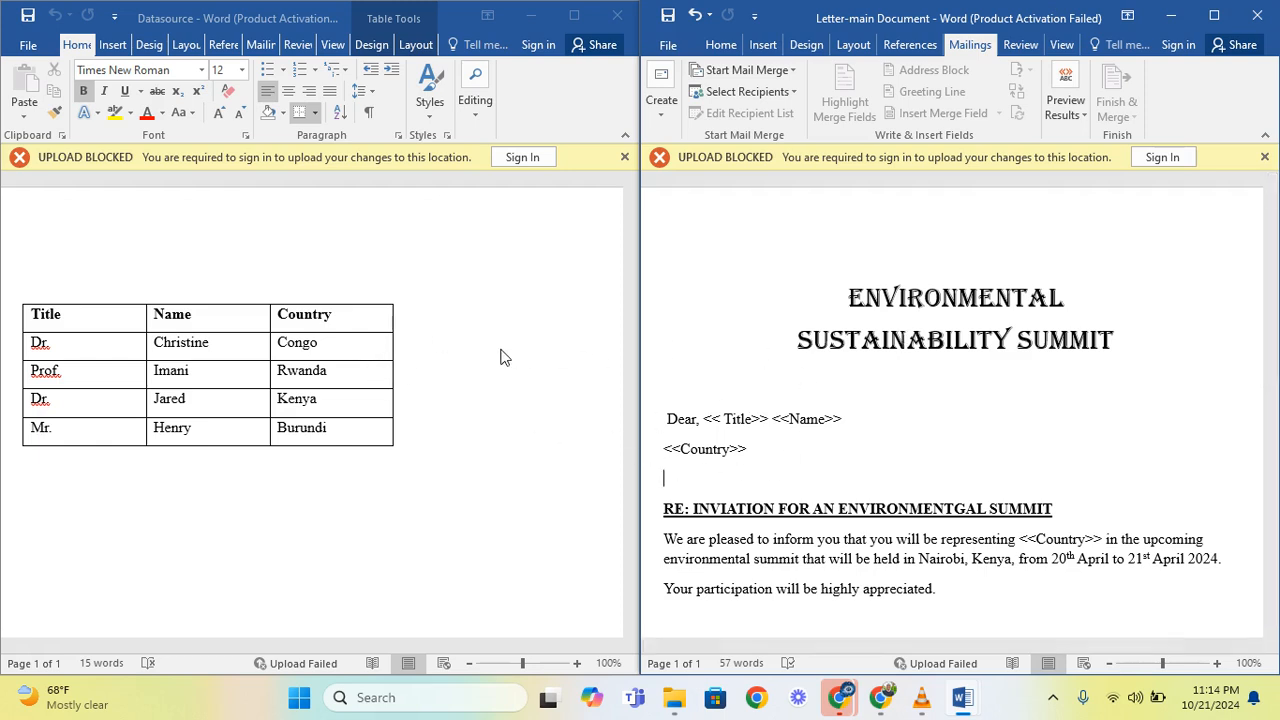
pyautogui.scroll(-2, 828, 419)
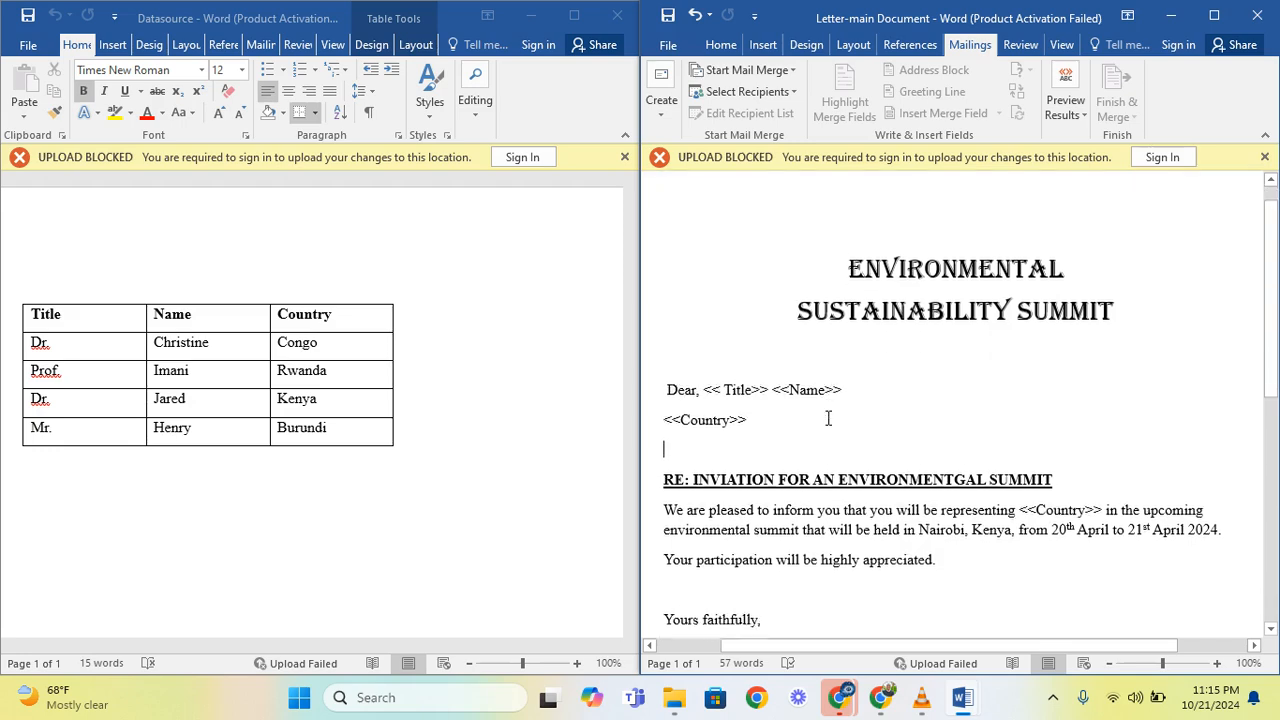
pyautogui.scroll(-1, 828, 419)
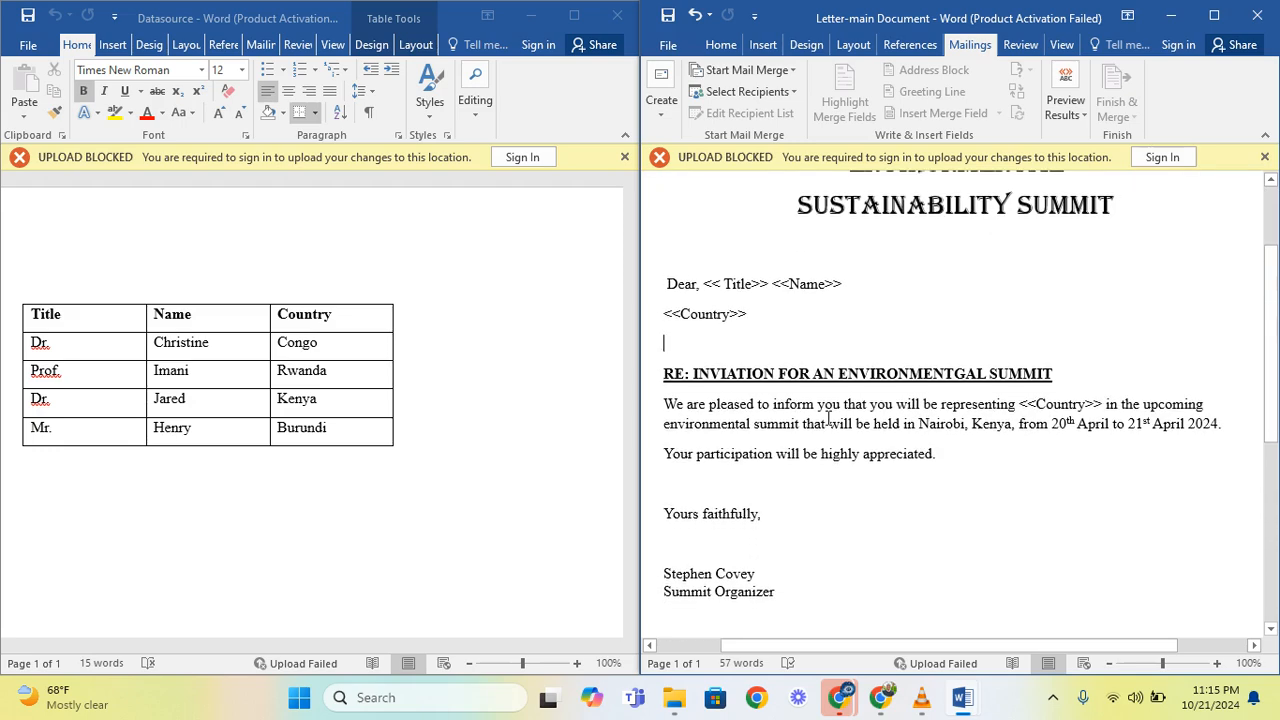
pyautogui.scroll(-3, 828, 419)
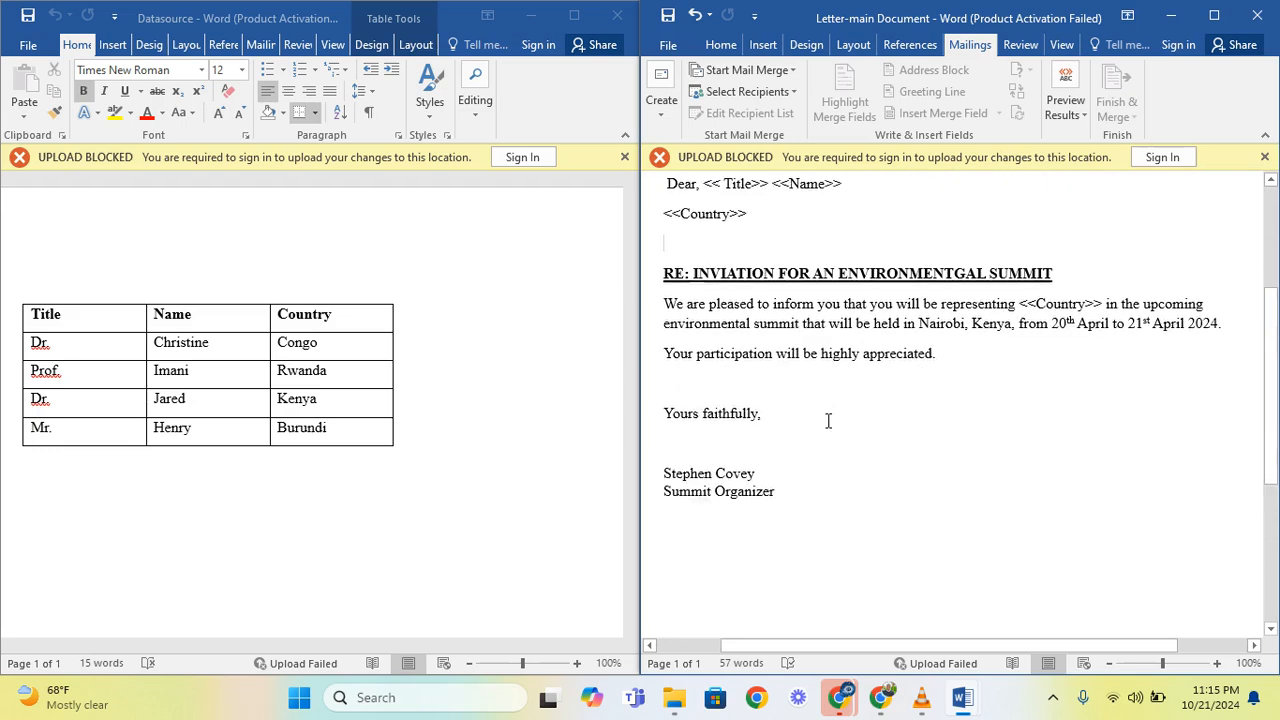
pyautogui.scroll(4, 828, 419)
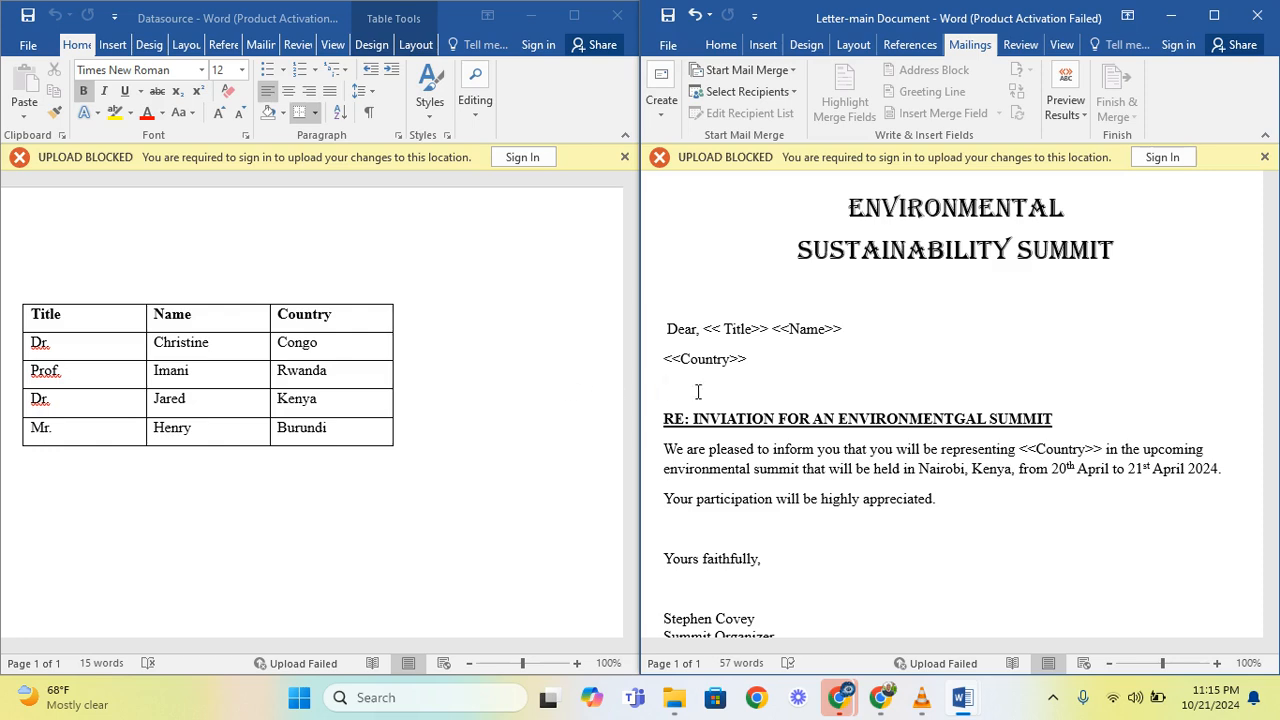
pyautogui.scroll(-1, 793, 470)
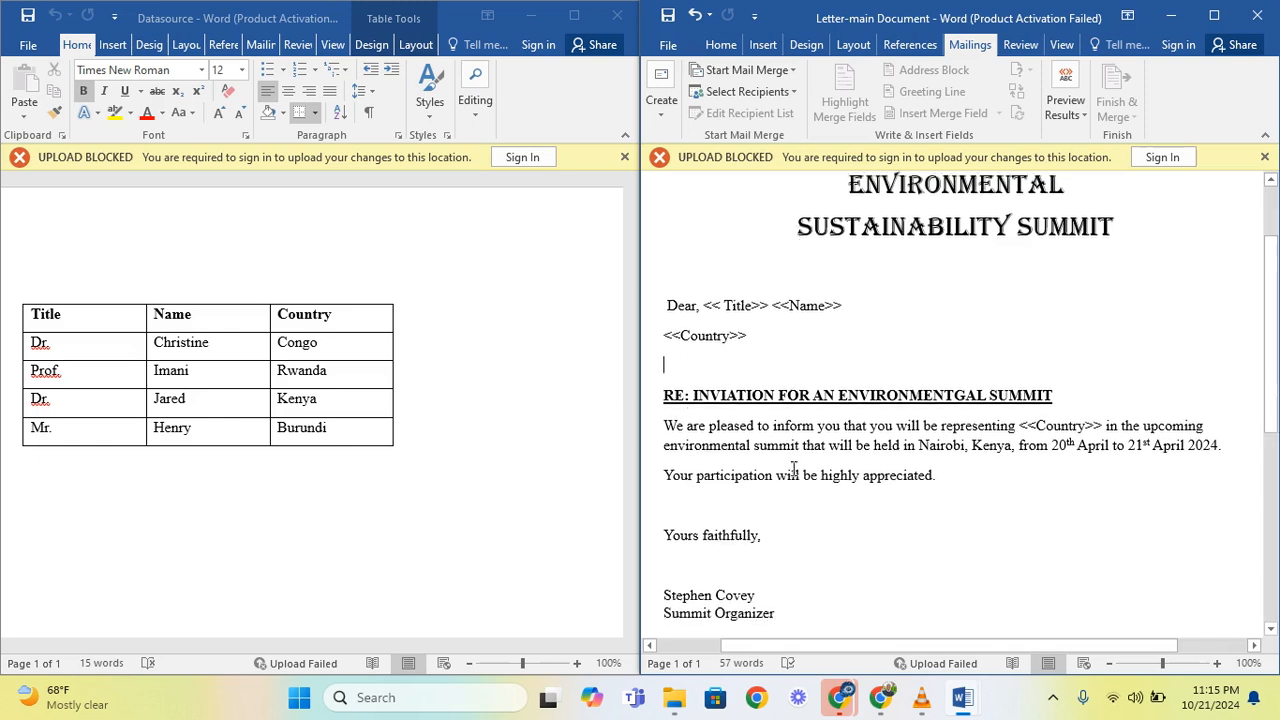
pyautogui.scroll(-1, 793, 470)
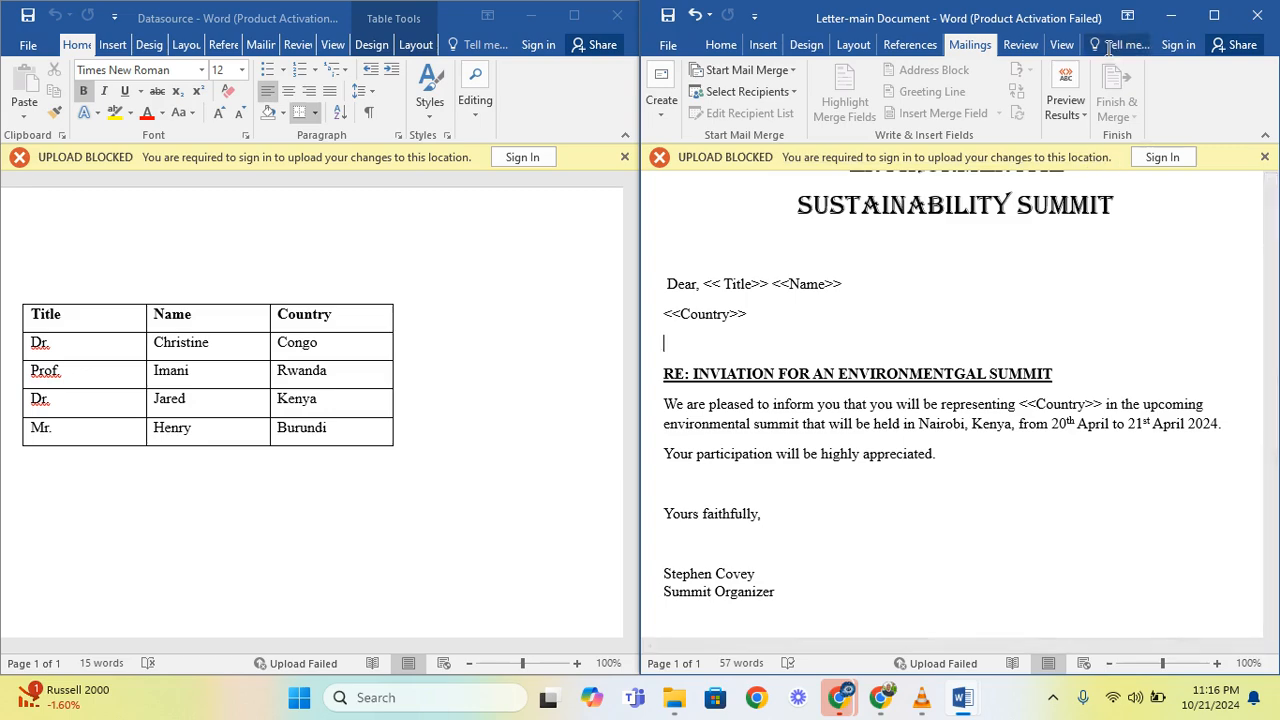
# - Maximize the letter's window and delete the typed Title, Name and Country placeholders from the salutation and the body sentence
pyautogui.click(1214, 15)
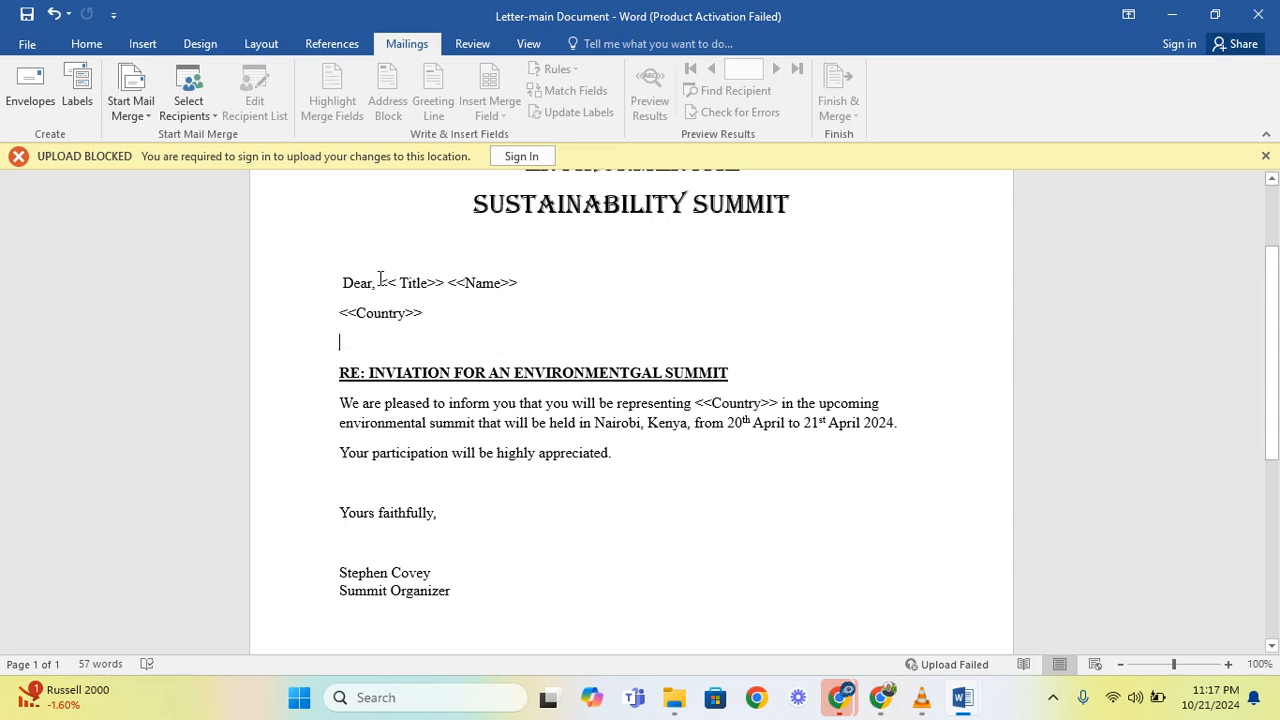
pyautogui.moveTo(380, 281); pyautogui.dragTo(497, 306)
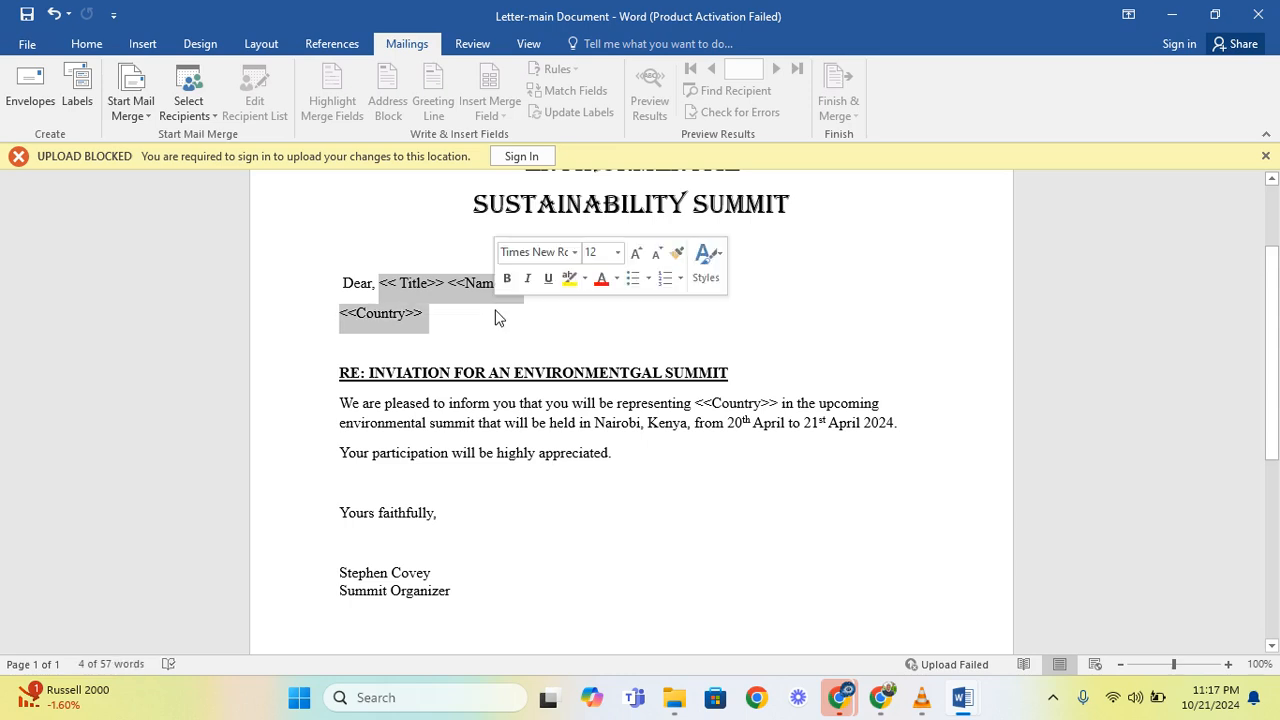
pyautogui.press('BackSpace')
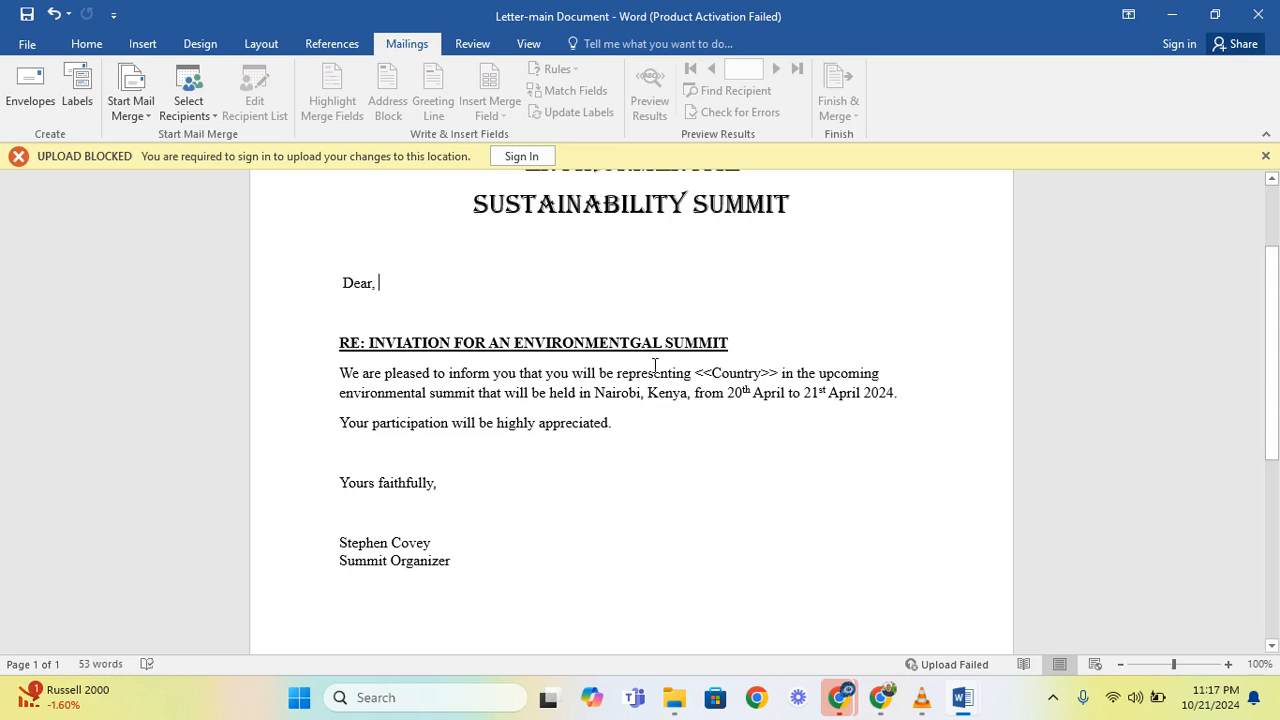
pyautogui.moveTo(694, 372); pyautogui.dragTo(772, 378)
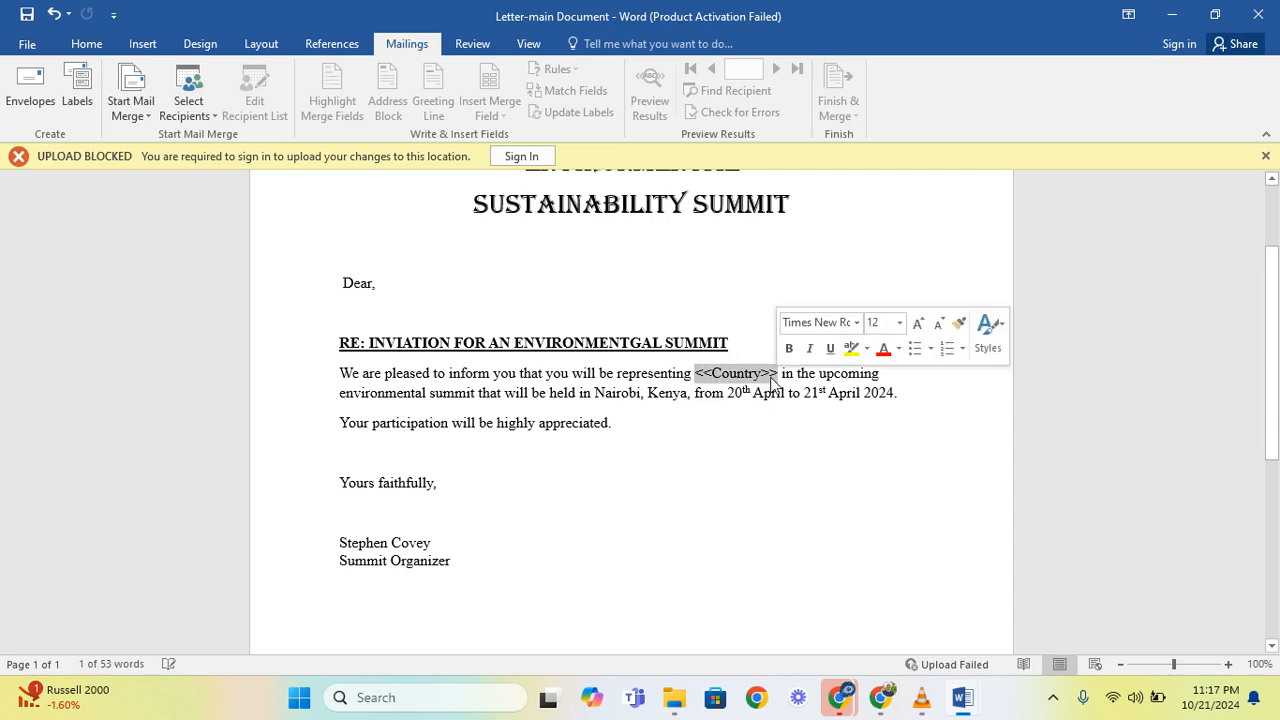
pyautogui.press('BackSpace')
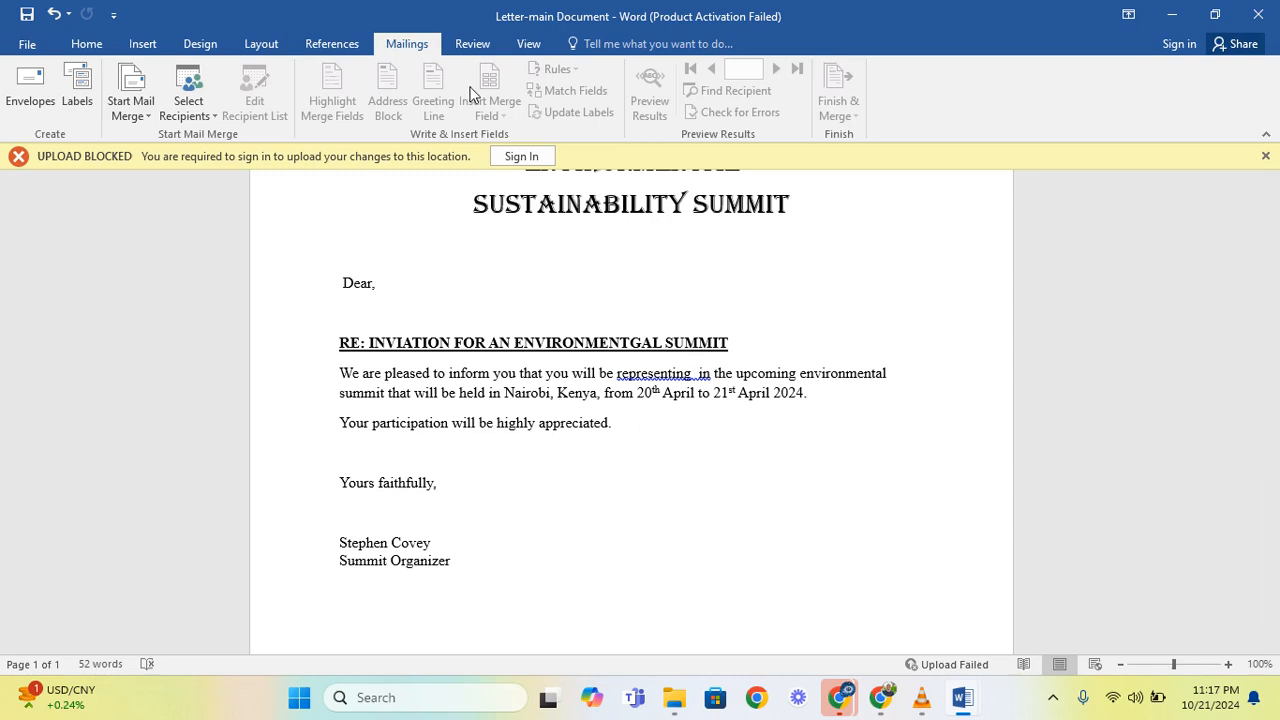
# - Start a Letters mail merge and use the existing Datasource document from the 1Mail merging folder as the recipient list
pyautogui.click(146, 119)
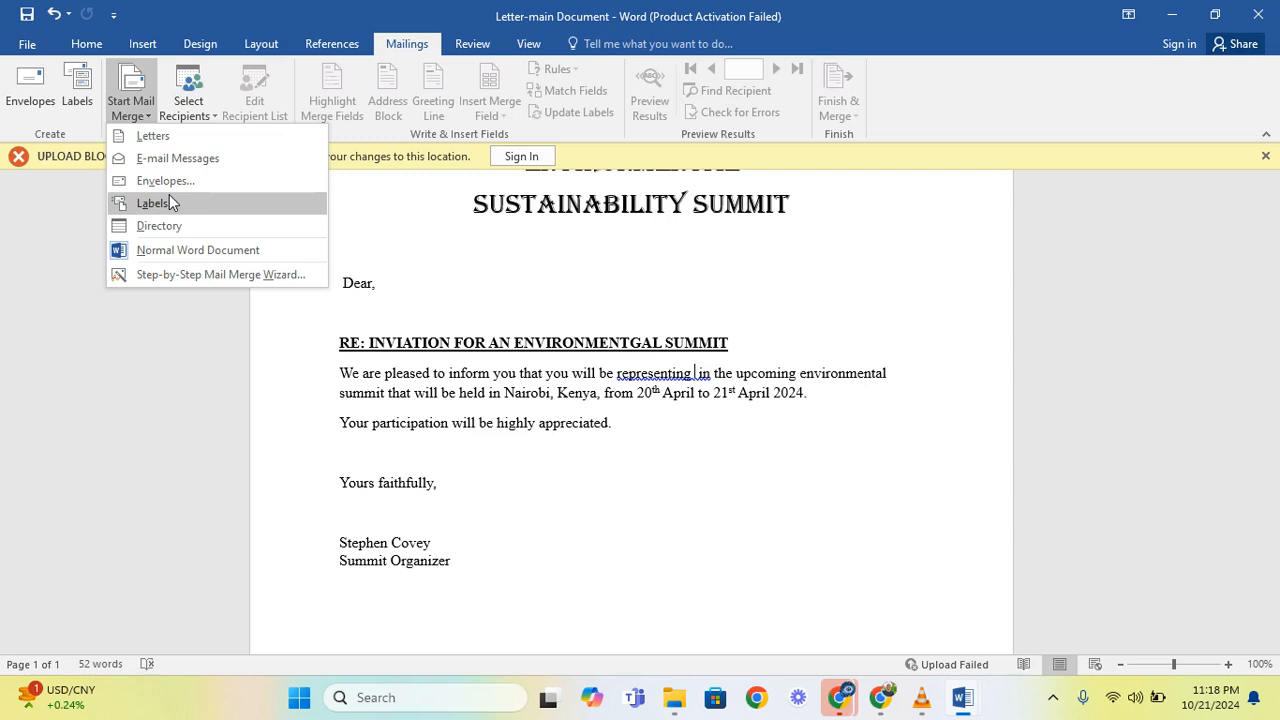
pyautogui.click(180, 135)
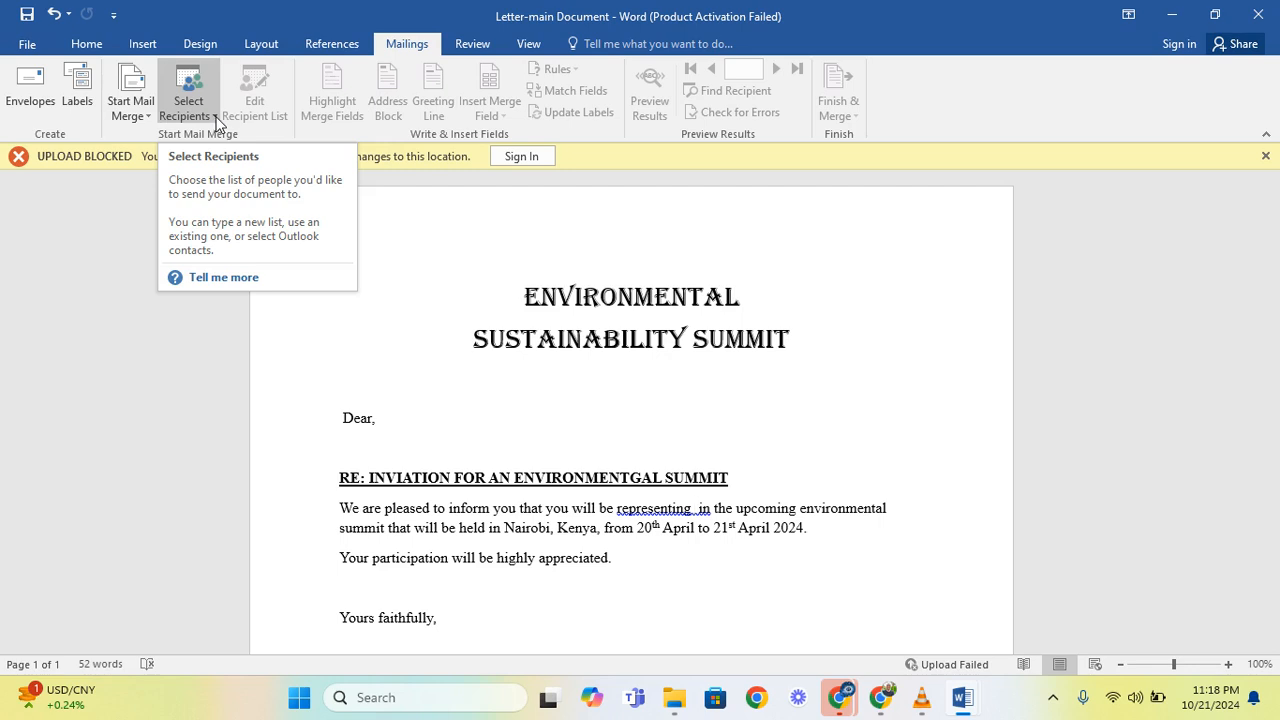
pyautogui.click(214, 122)
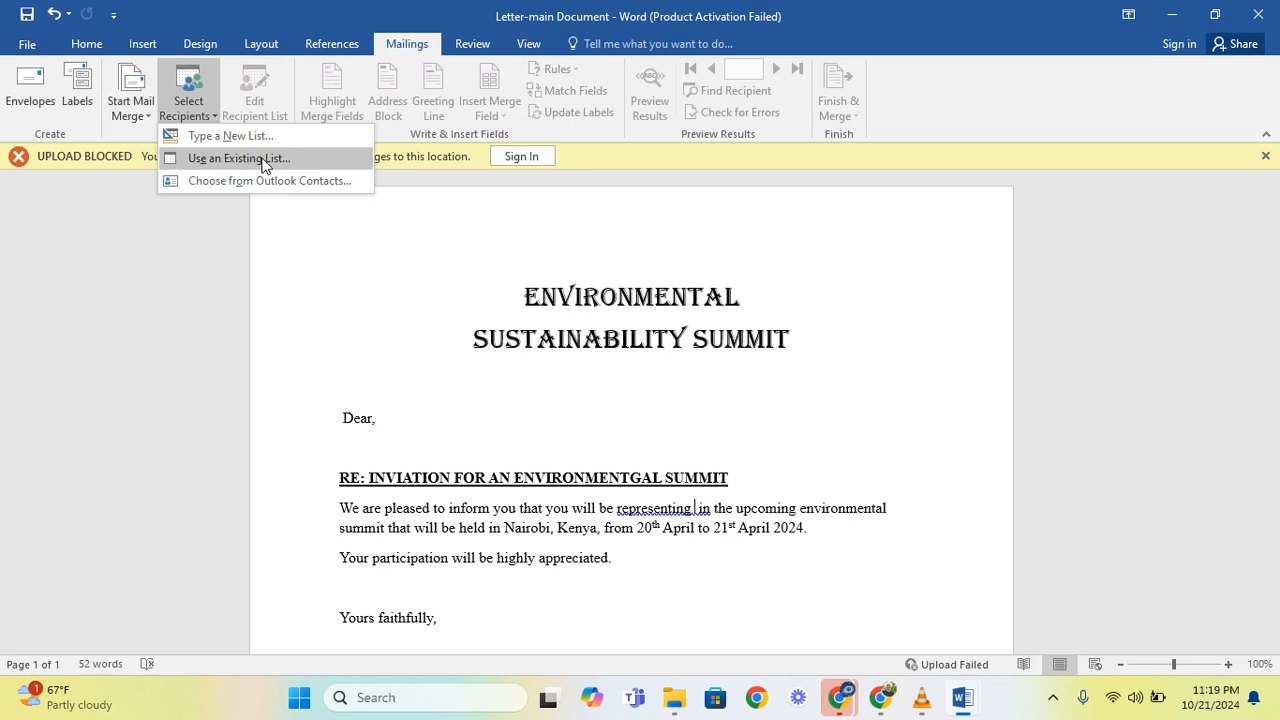
pyautogui.click(263, 161)
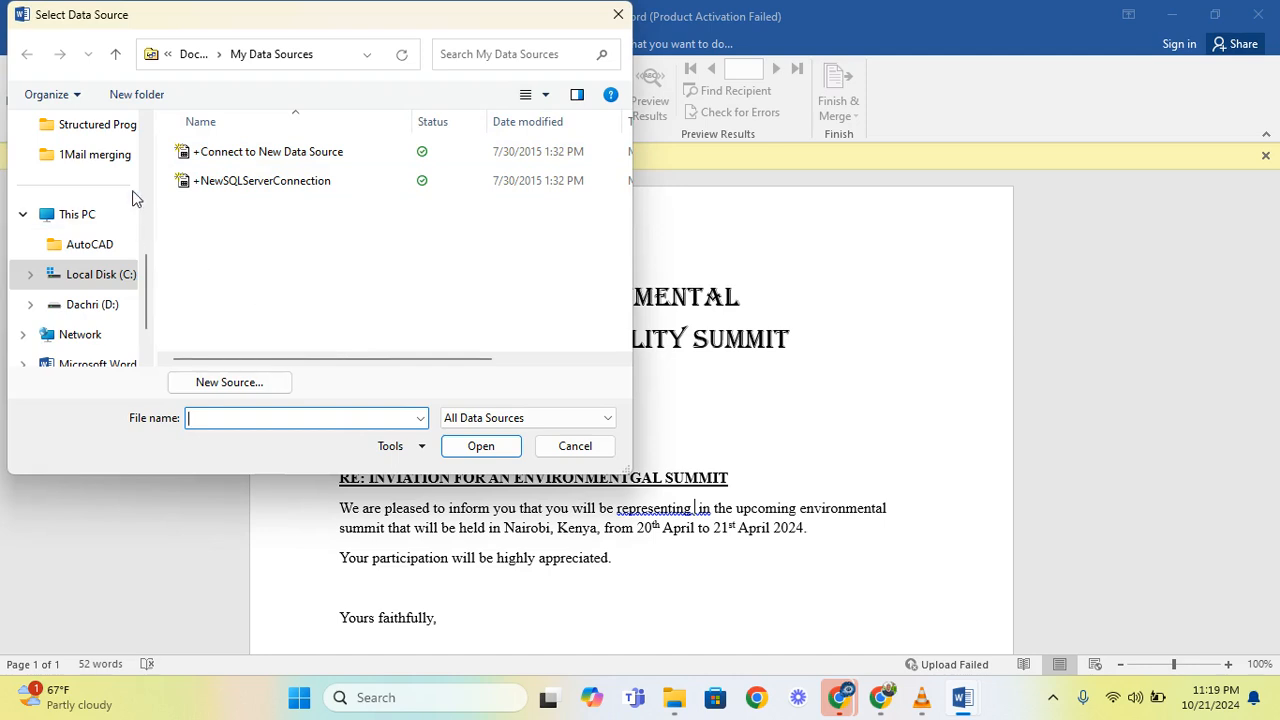
pyautogui.click(101, 157)
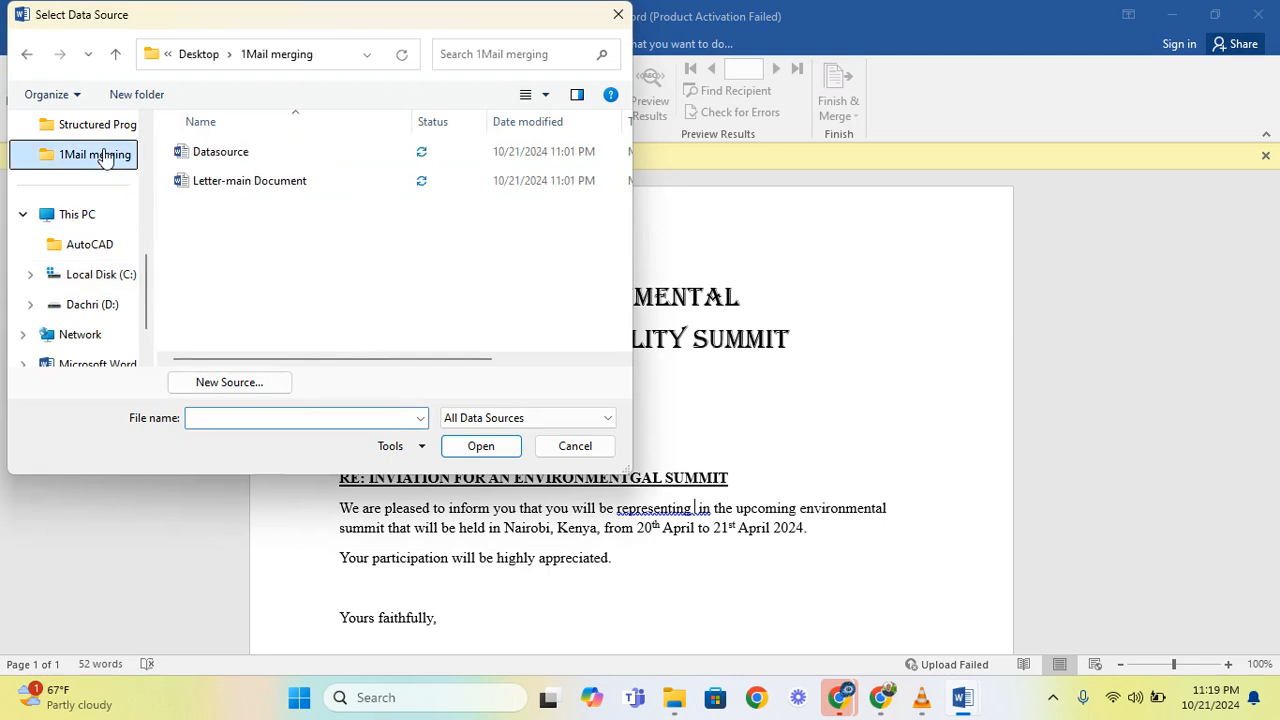
pyautogui.click(228, 158)
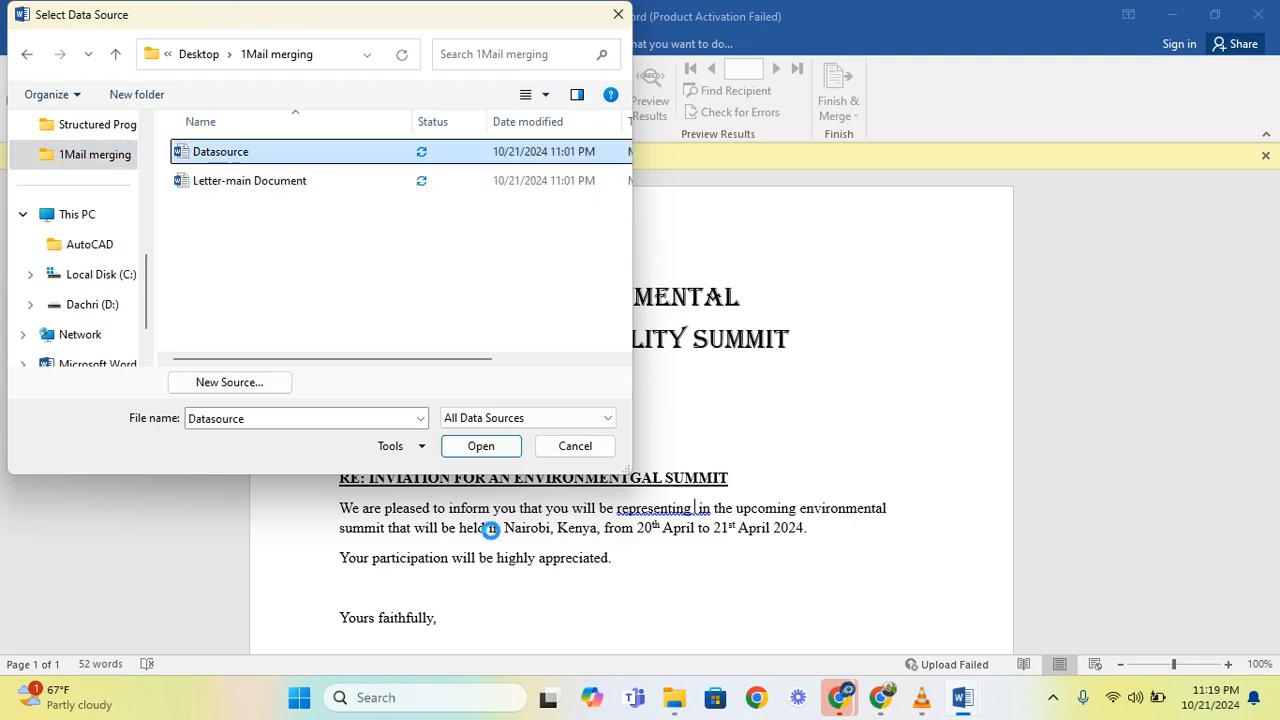
pyautogui.click(488, 445)
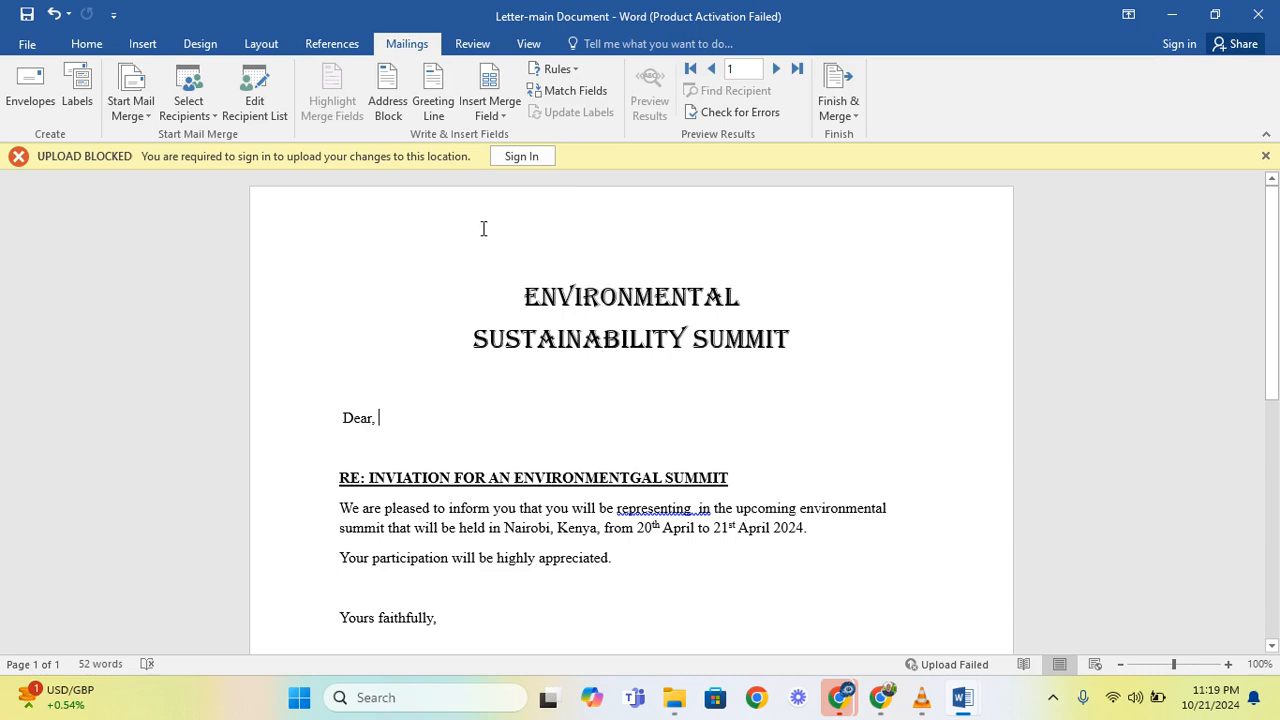
# - Insert the Title and Name_ merge fields after "Dear," in the salutation
pyautogui.click(505, 117)
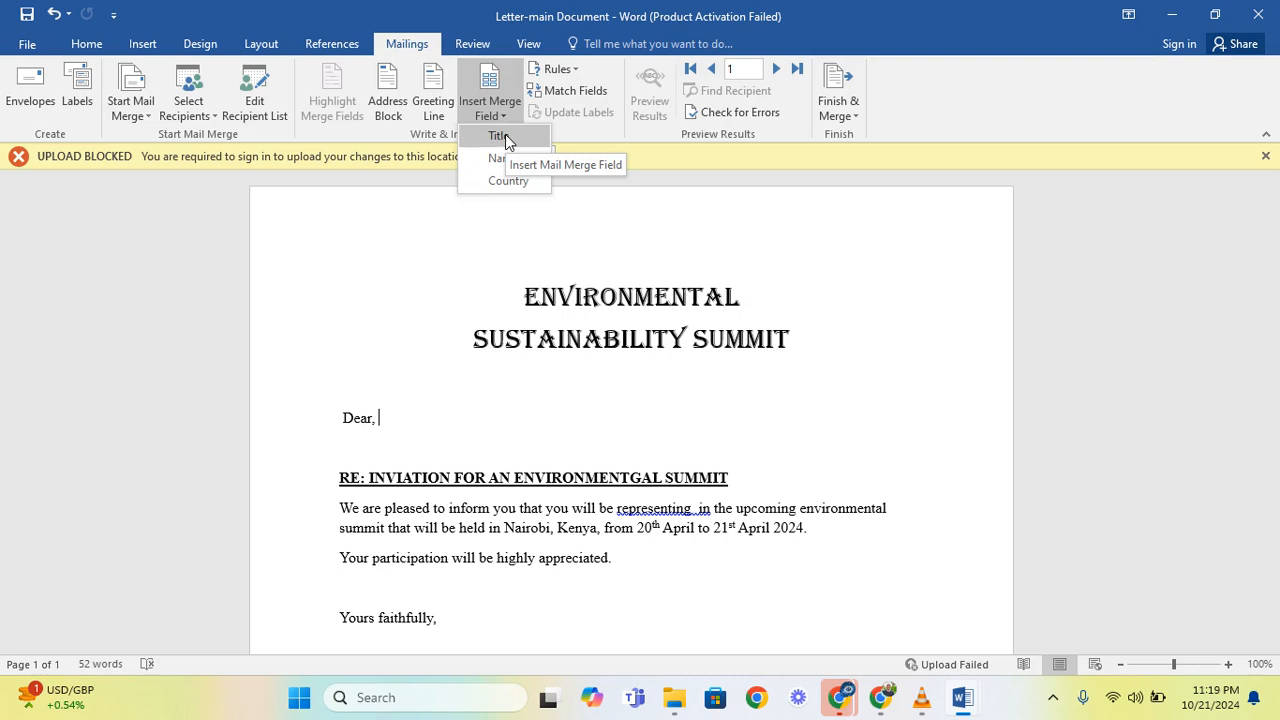
pyautogui.click(505, 135)
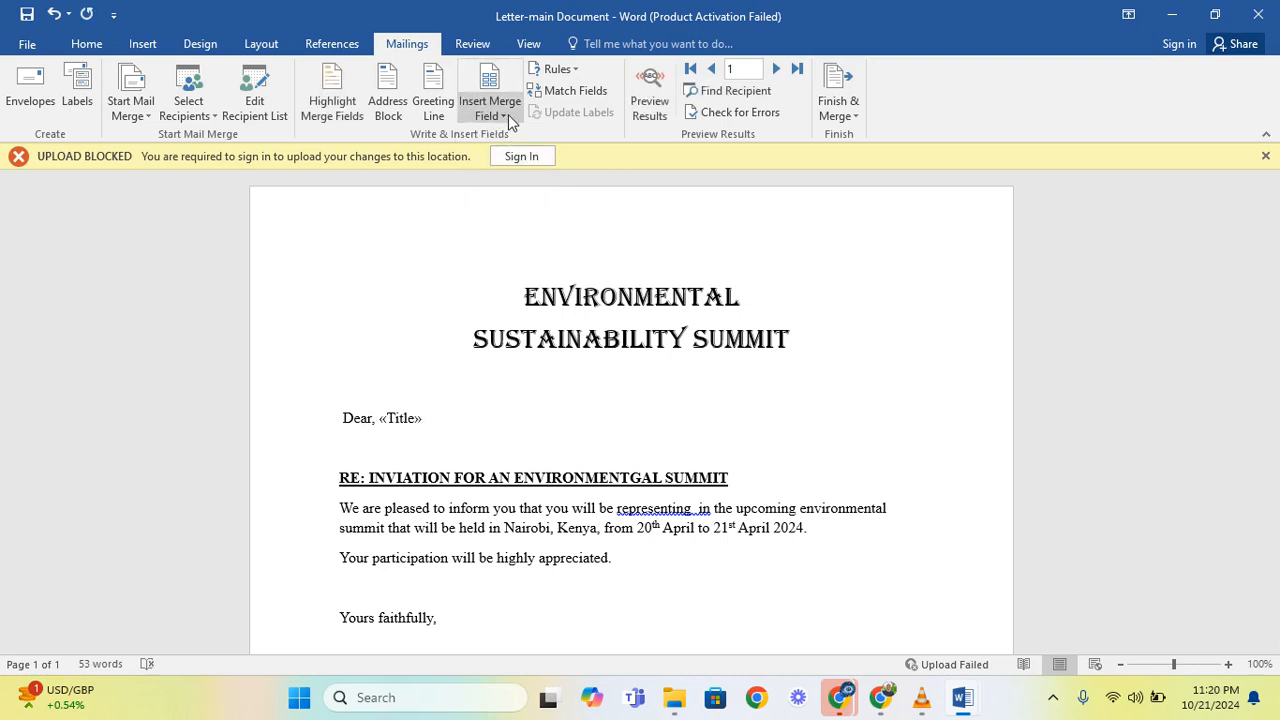
pyautogui.click(506, 114)
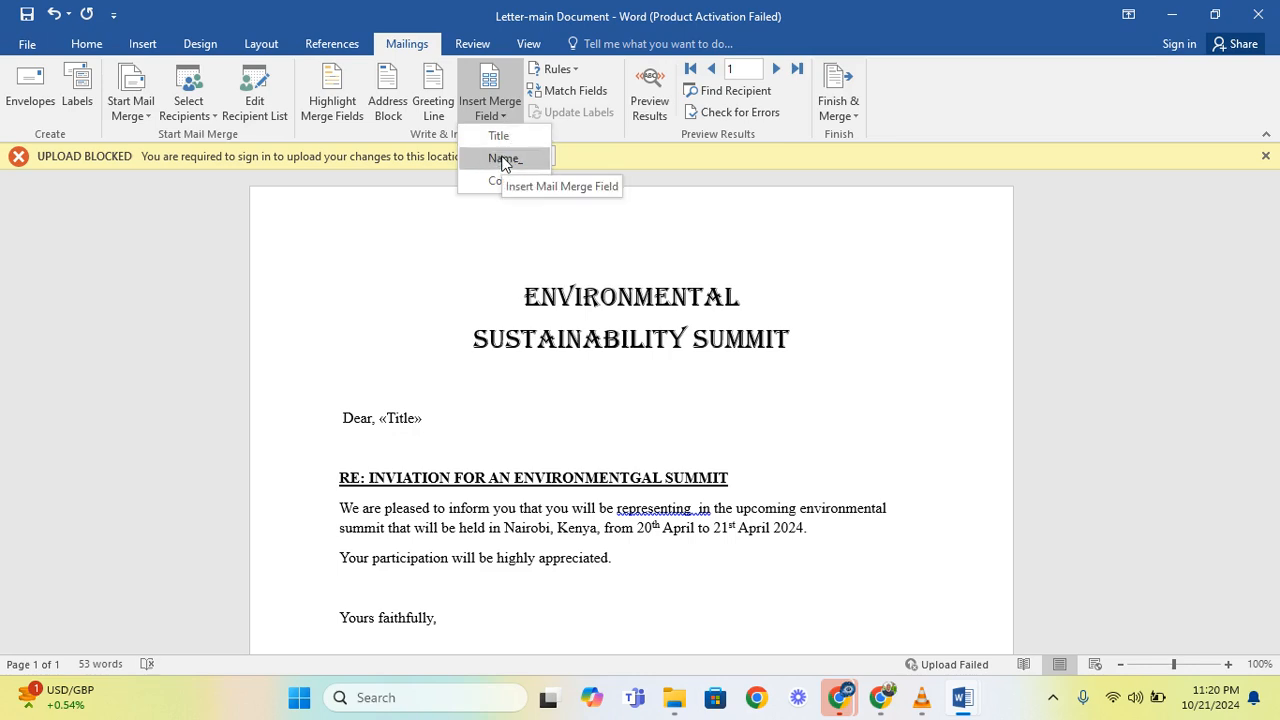
pyautogui.click(505, 160)
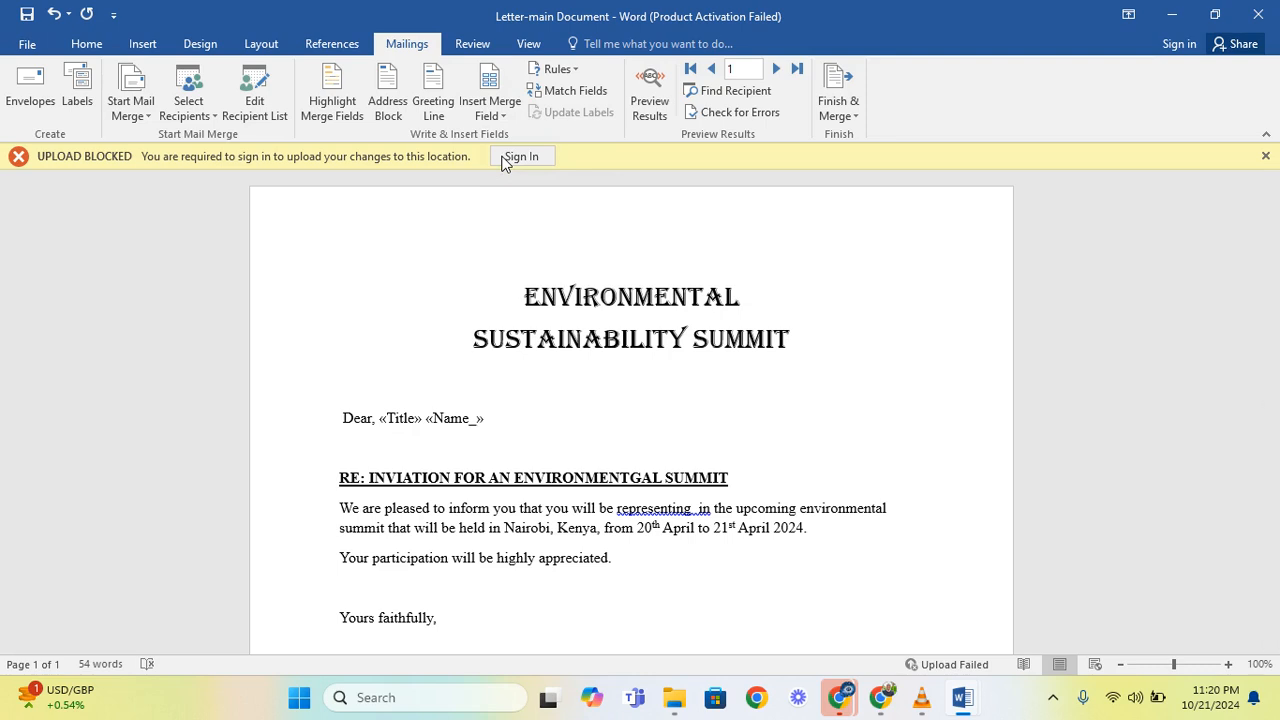
# - Insert the Country merge field on a new line below the salutation and again after "representing" in the body
pyautogui.press('Return')
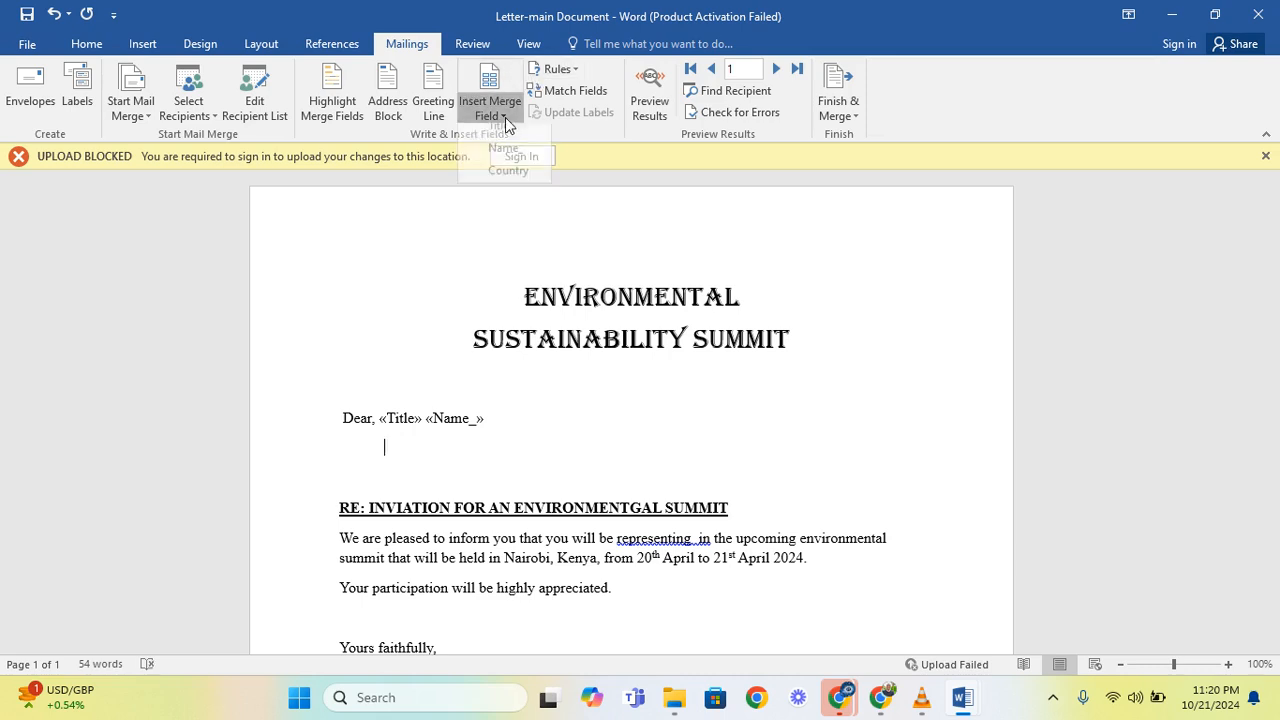
pyautogui.click(505, 117)
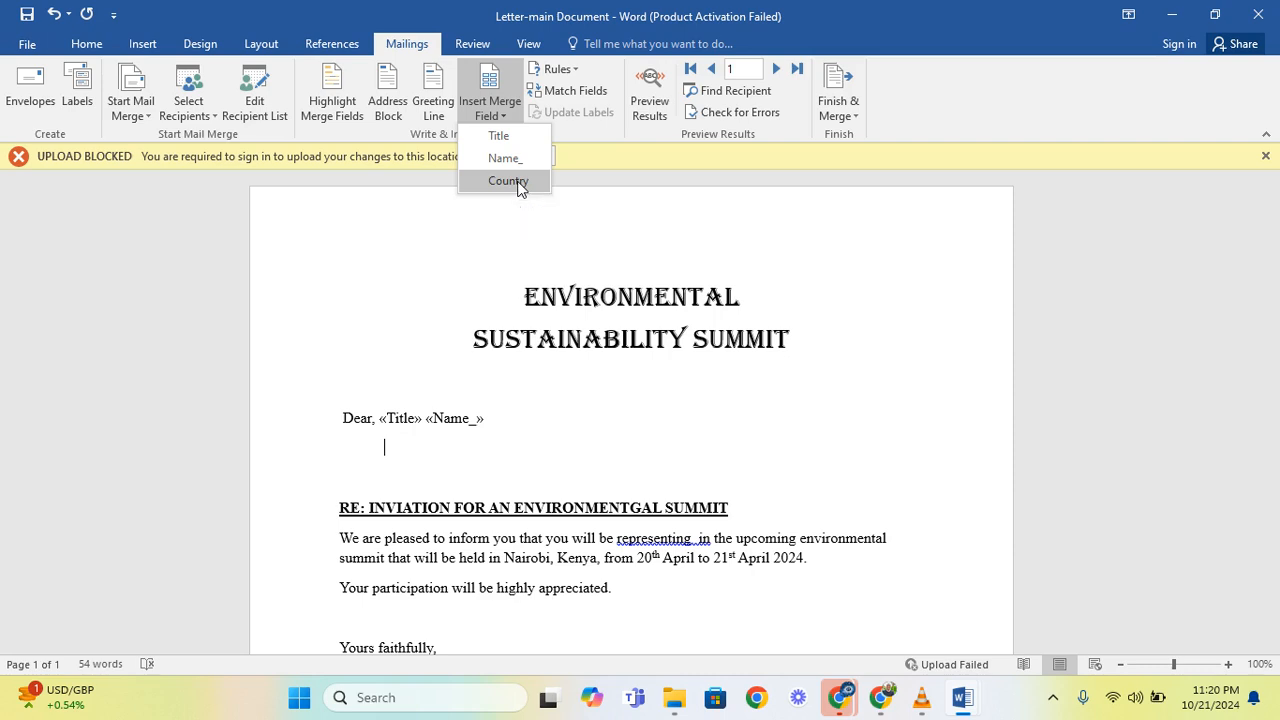
pyautogui.click(518, 184)
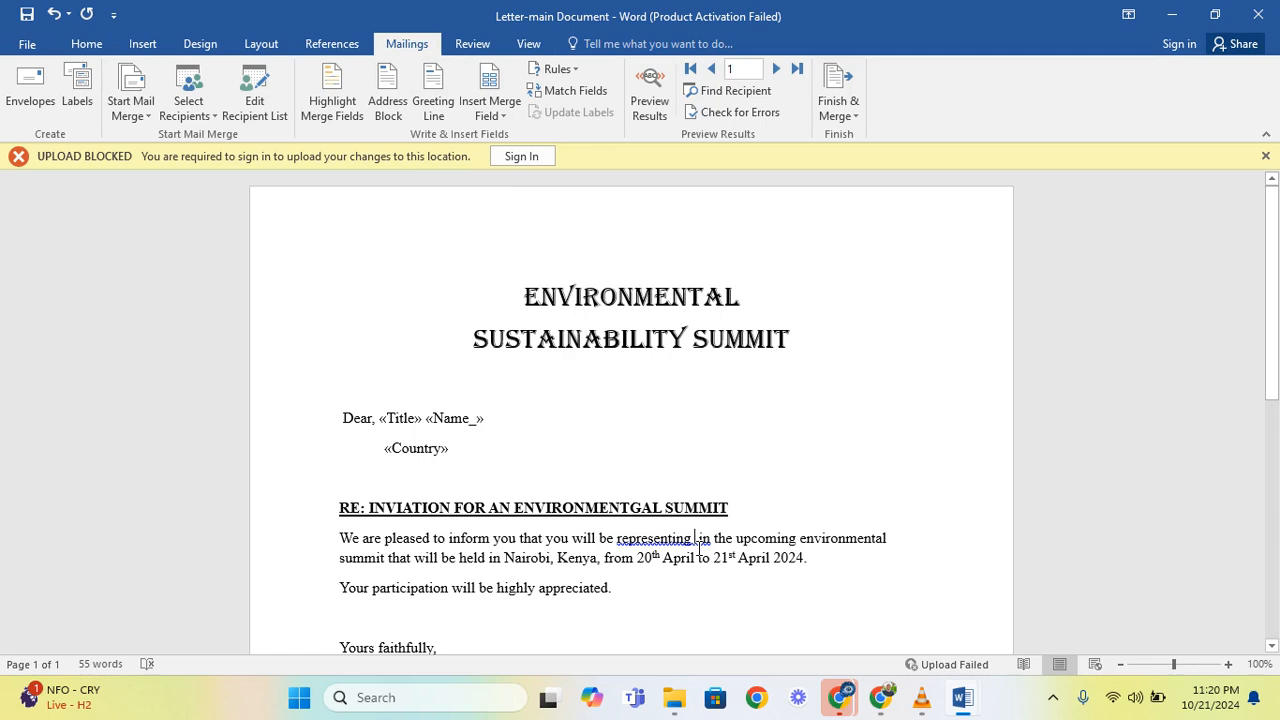
pyautogui.click(506, 116)
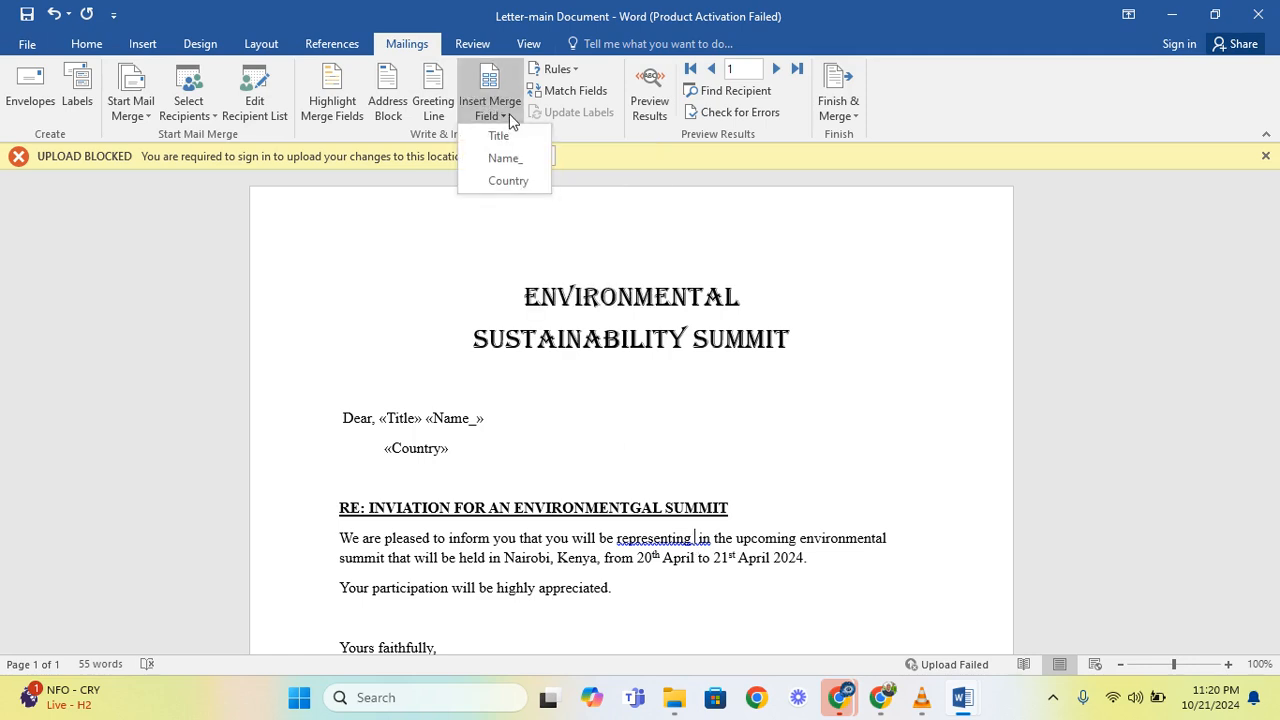
pyautogui.click(515, 179)
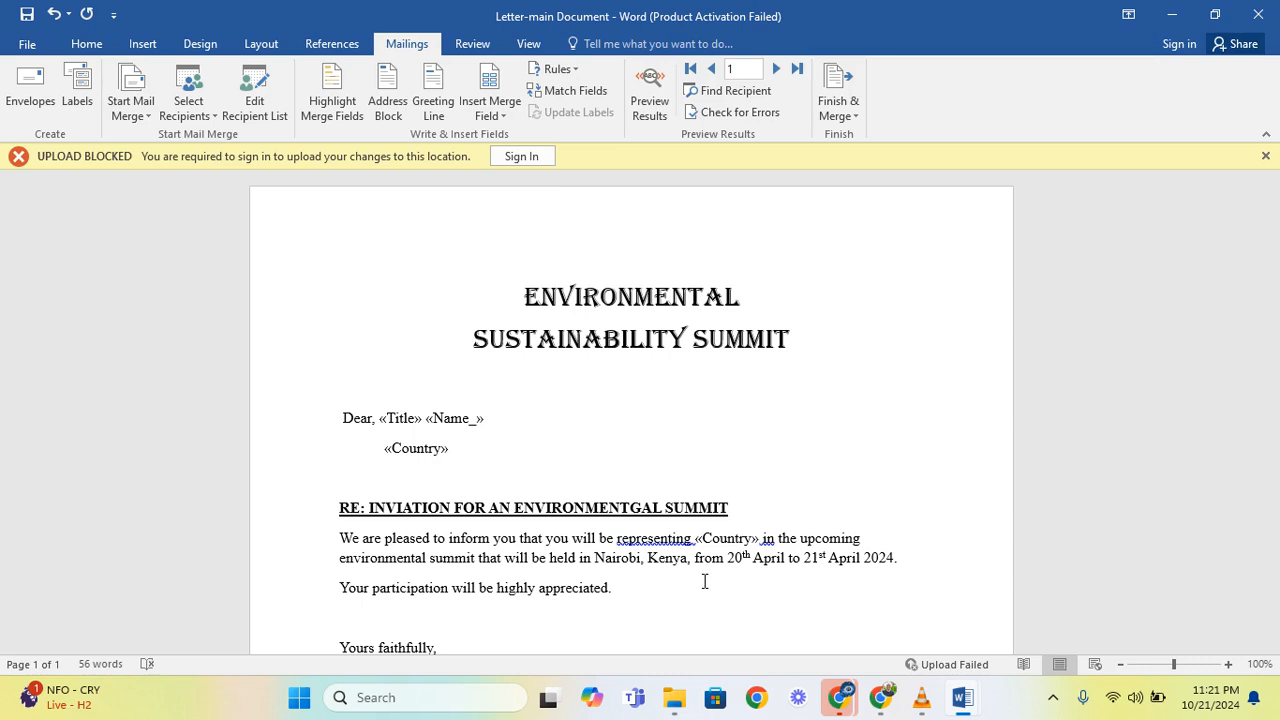
# - Finish the merge to editable individual documents, including all records
pyautogui.click(839, 114)
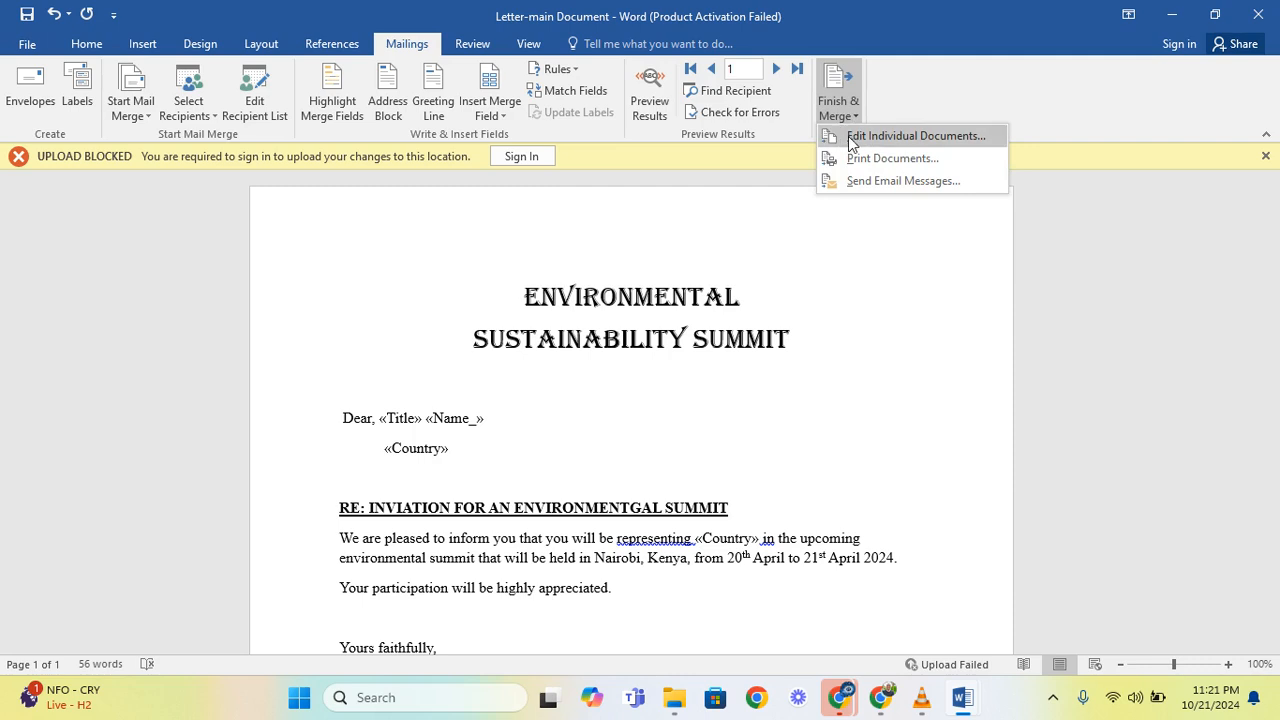
pyautogui.click(916, 136)
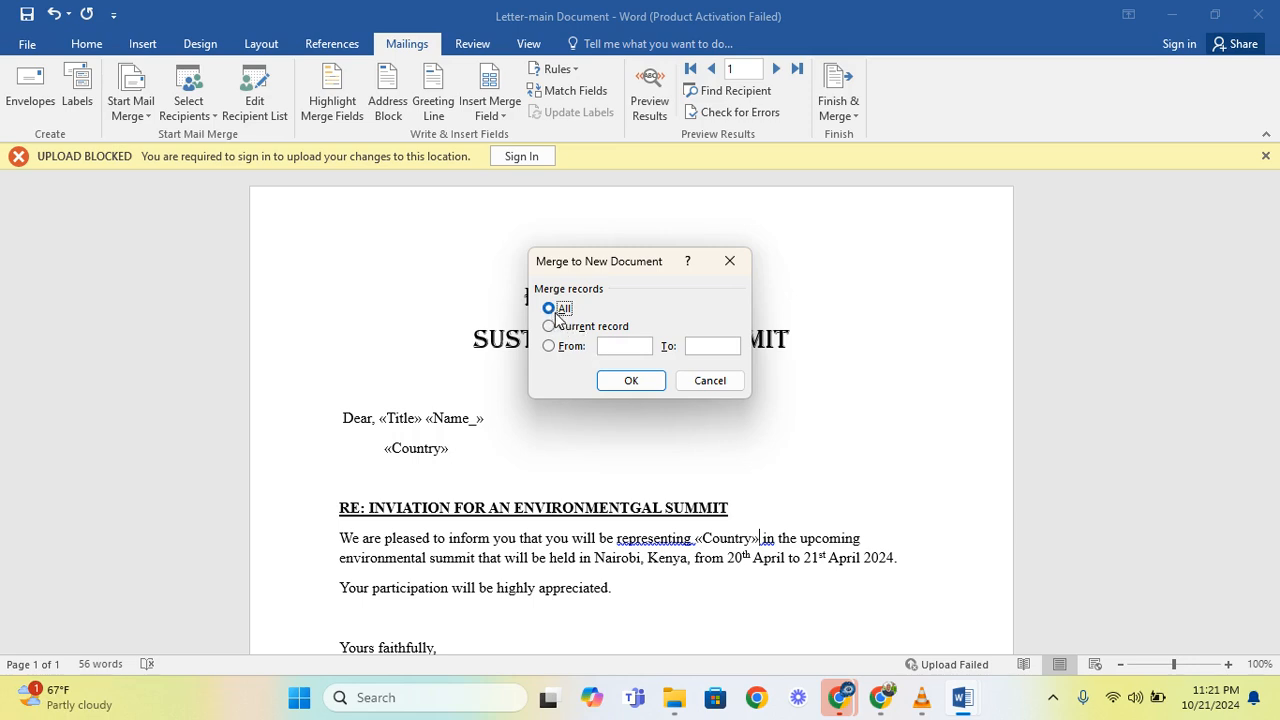
pyautogui.click(632, 382)
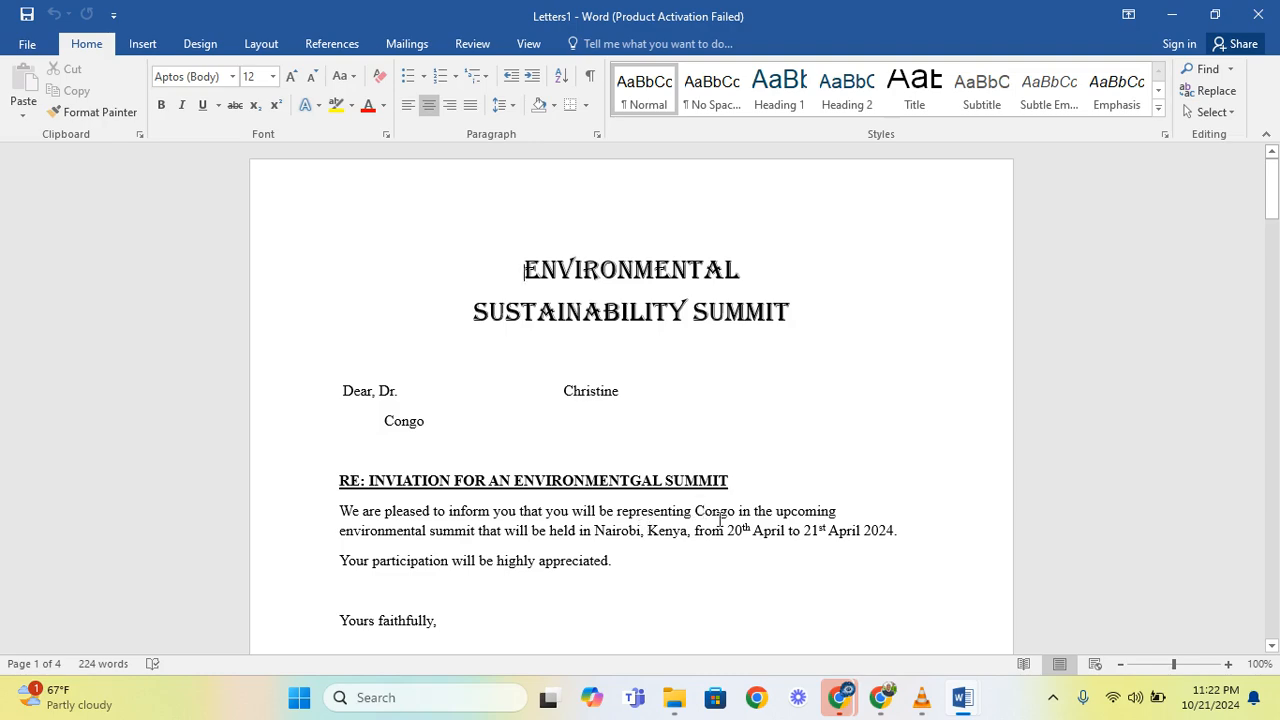
# - Look through the merged letters, checking each recipient's title, name and country
pyautogui.scroll(-8, 620, 502)
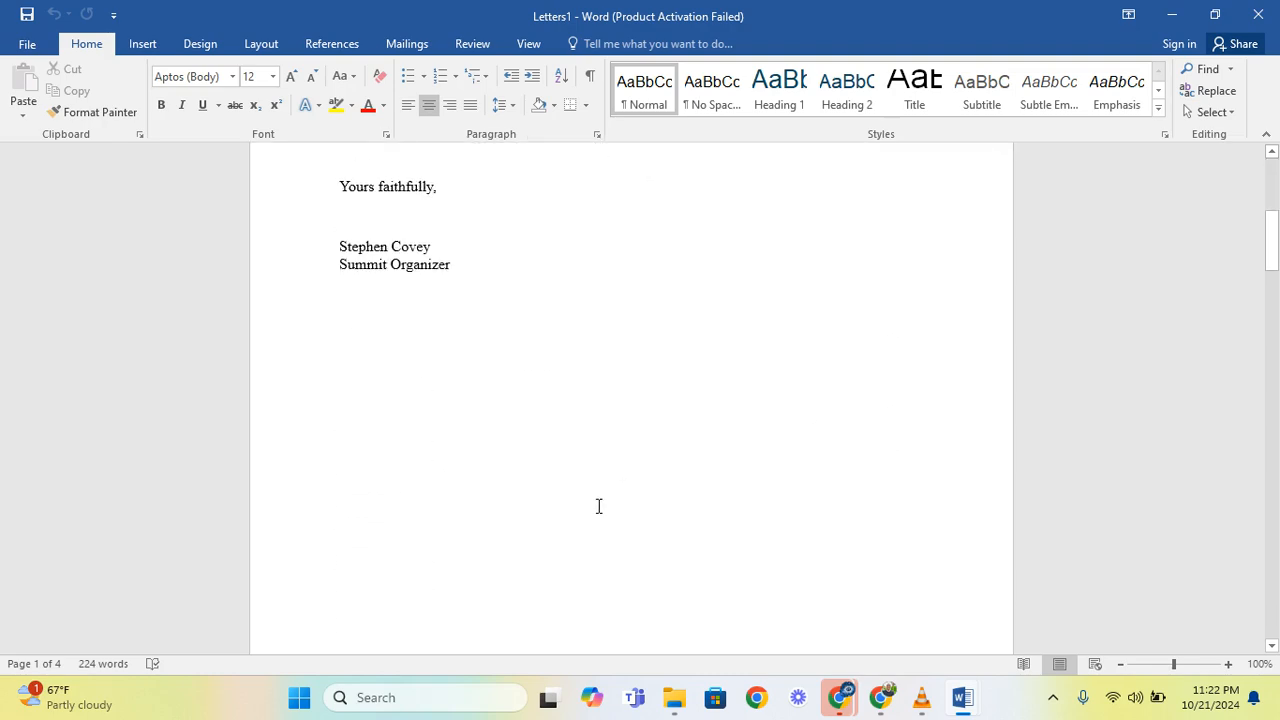
pyautogui.scroll(10, 598, 506)
pyautogui.scroll(-3, 569, 514)
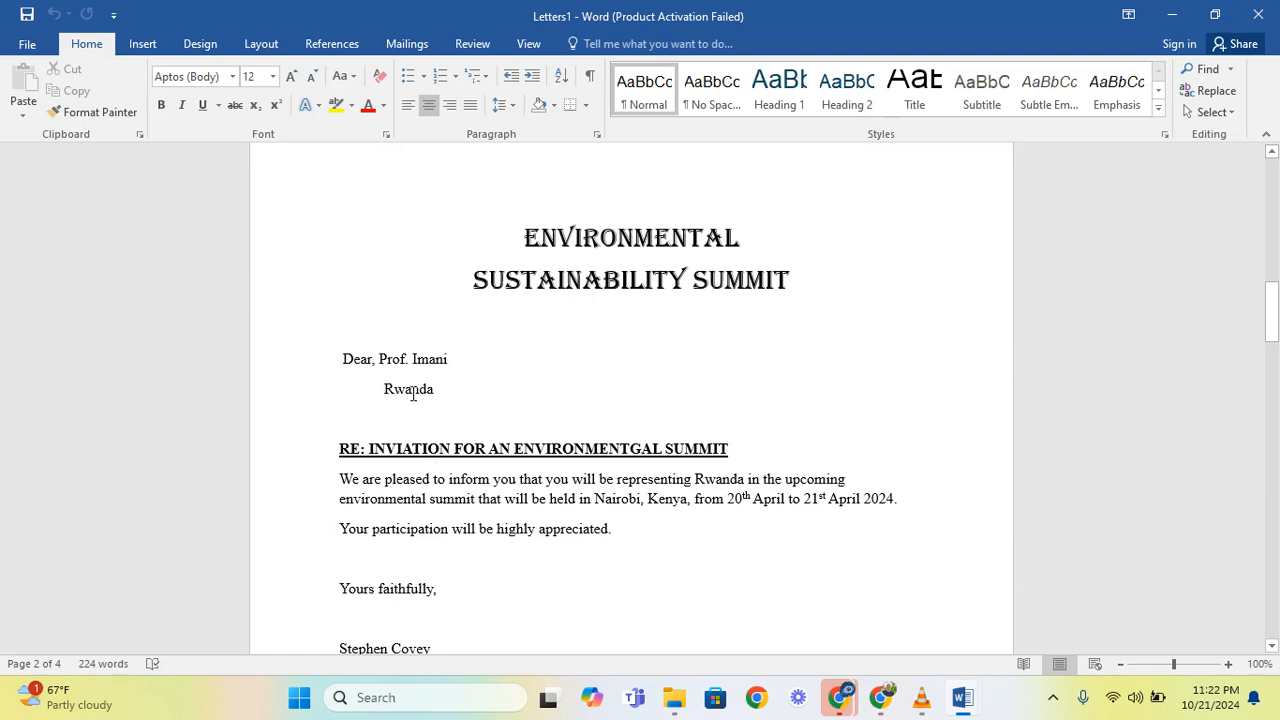
pyautogui.scroll(-20, 412, 393)
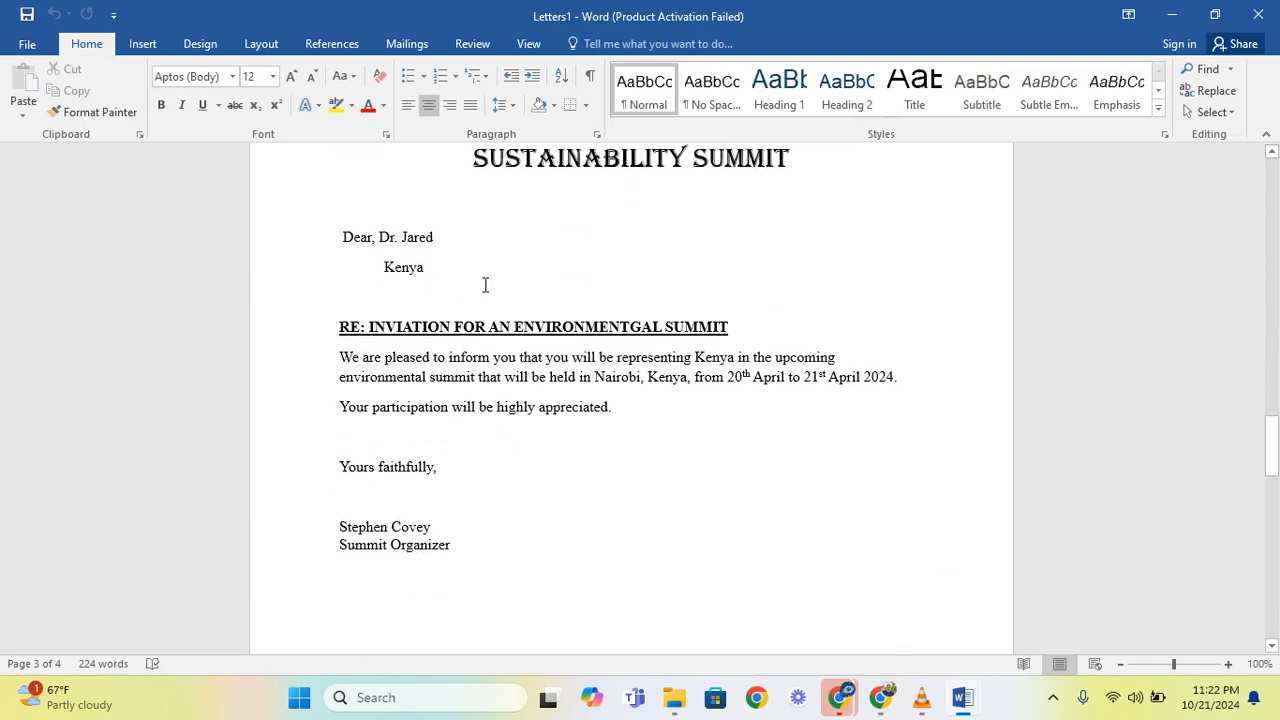
pyautogui.scroll(-18, 517, 511)
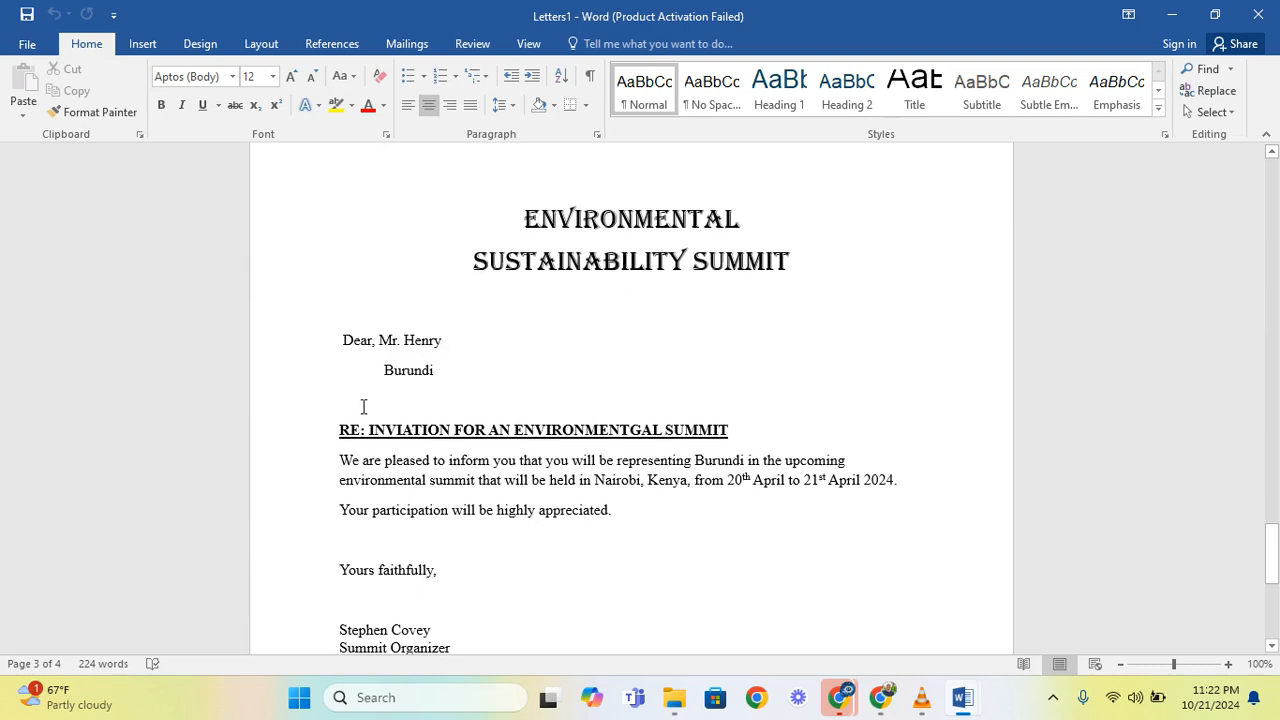